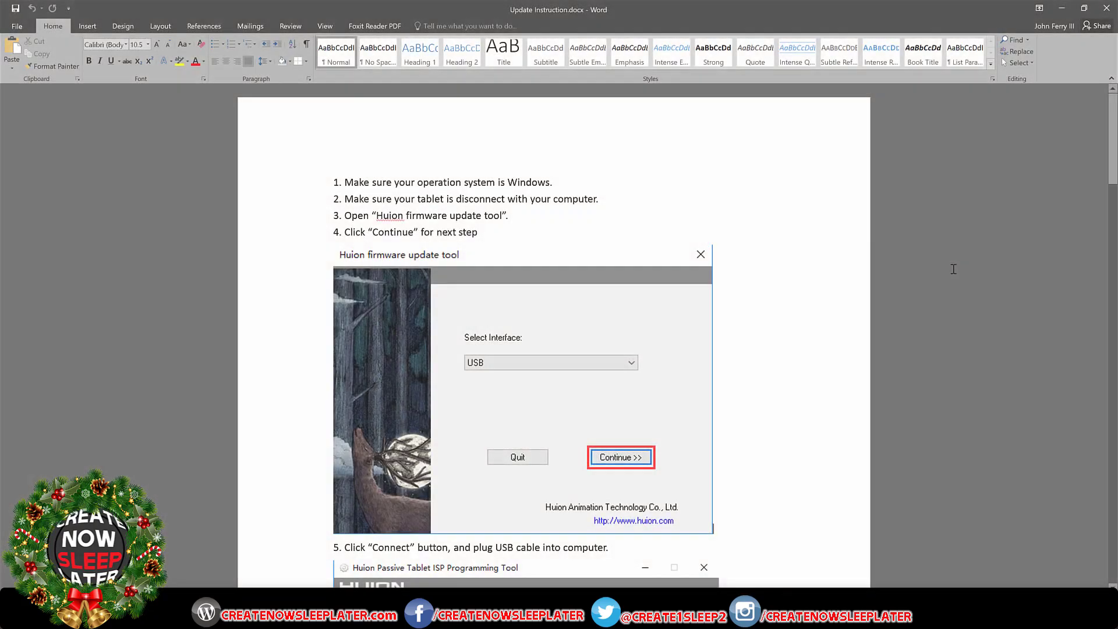
scroll(953, 269, down, 4)
scroll(953, 269, down, 4)
scroll(953, 269, down, 4)
scroll(953, 269, down, 4)
scroll(953, 267, down, 4)
scroll(953, 268, down, 4)
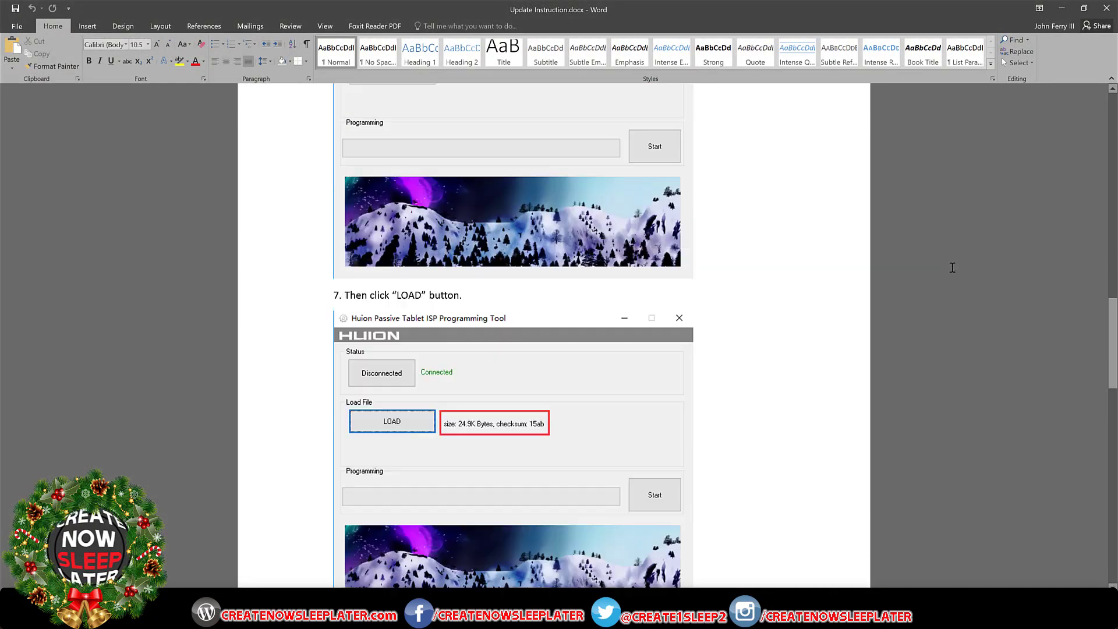
scroll(953, 268, down, 3)
scroll(953, 268, down, 4)
scroll(953, 267, down, 4)
scroll(953, 267, up, 2)
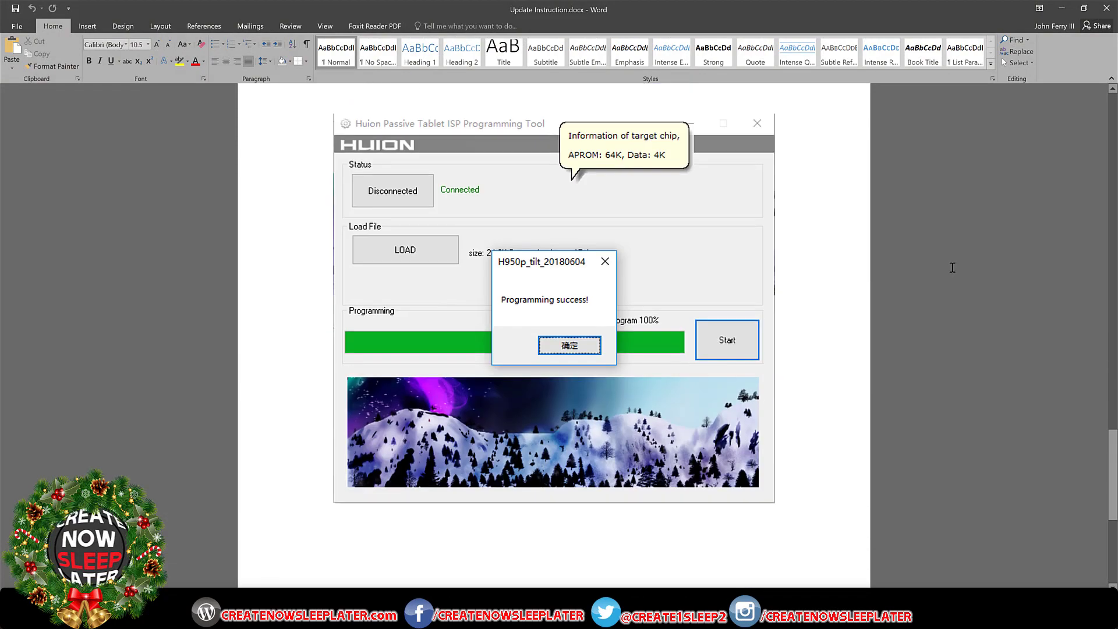
scroll(952, 267, up, 8)
scroll(953, 267, up, 8)
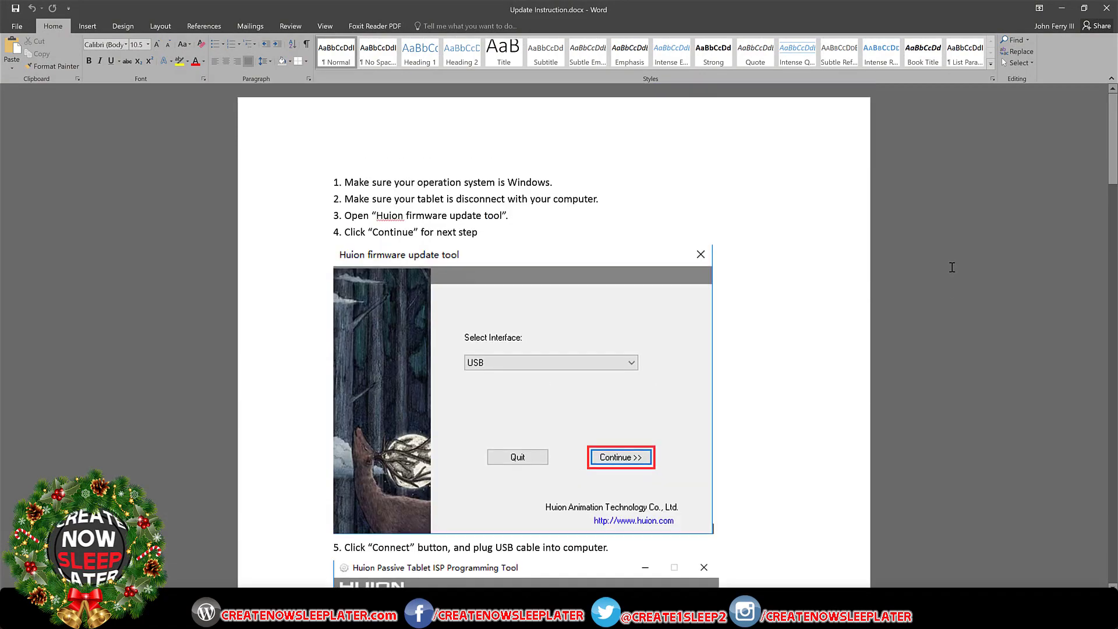
scroll(952, 267, down, 3)
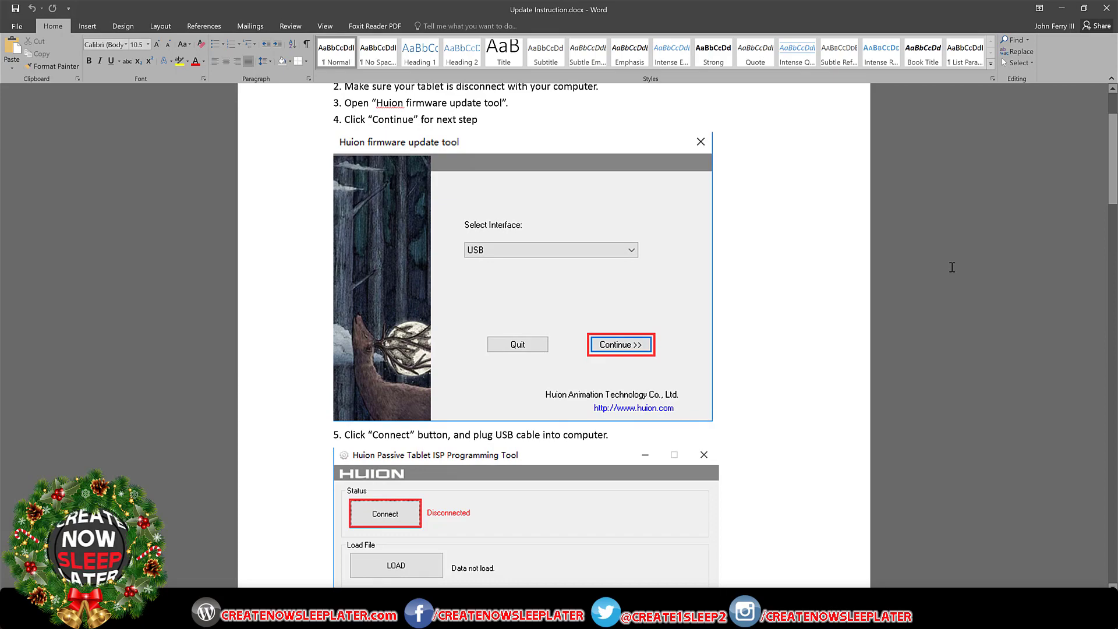
scroll(952, 268, down, 5)
scroll(952, 268, down, 5)
scroll(952, 268, down, 4)
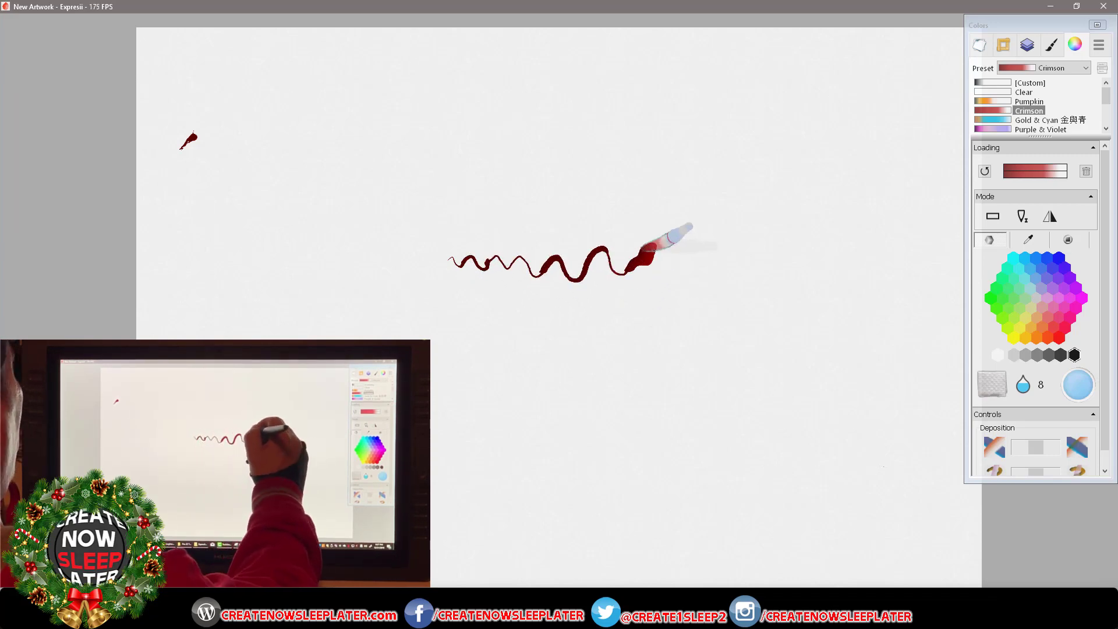
- Extend the crimson squiggle into a thick, hooked downward curl by tilting the pen
mouse_move(642, 249)
mouse_down()
mouse_move(657, 289)
mouse_move(611, 363)
mouse_up()
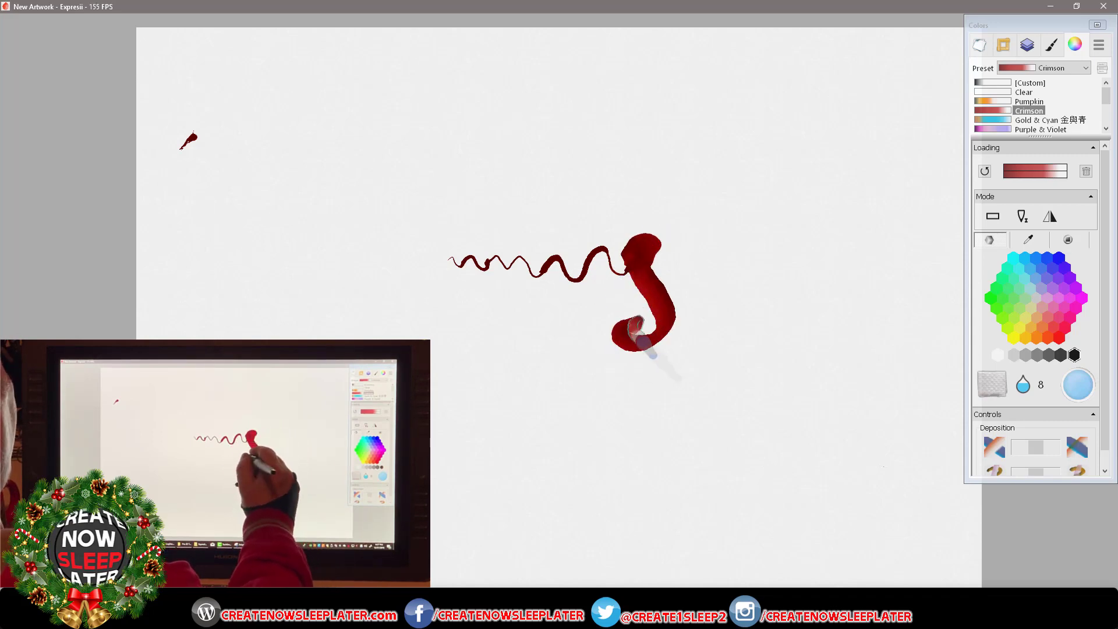
- Paint a rightward crimson wave plus thick zigzags at the lower middle, lower left and top
mouse_move(690, 400)
mouse_down()
mouse_move(725, 376)
mouse_move(760, 398)
mouse_move(799, 389)
mouse_move(769, 392)
mouse_move(877, 414)
mouse_move(866, 465)
mouse_up()
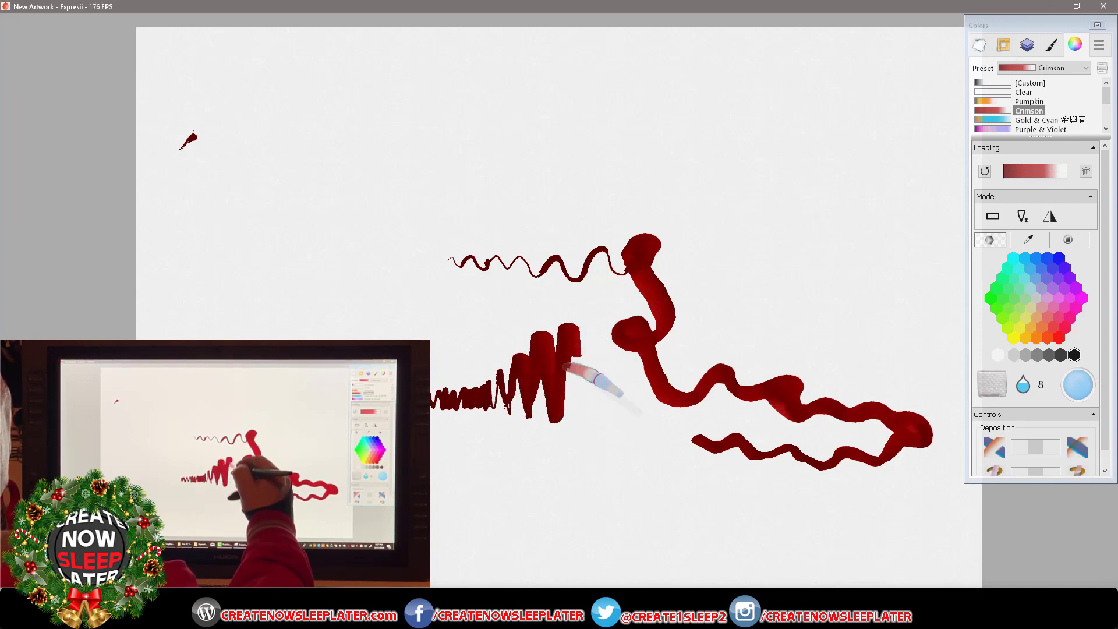
mouse_move(594, 389)
mouse_down()
mouse_move(629, 367)
mouse_move(672, 428)
mouse_up()
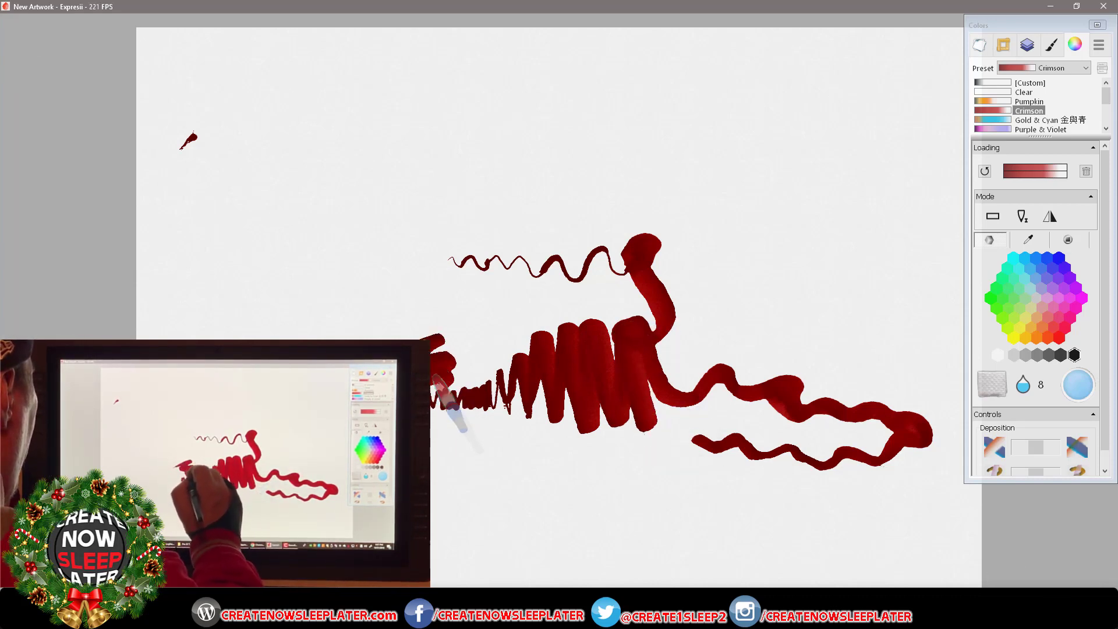
mouse_move(455, 450)
mouse_down()
mouse_move(446, 484)
mouse_move(485, 485)
mouse_up()
drag(433, 166, 458, 205)
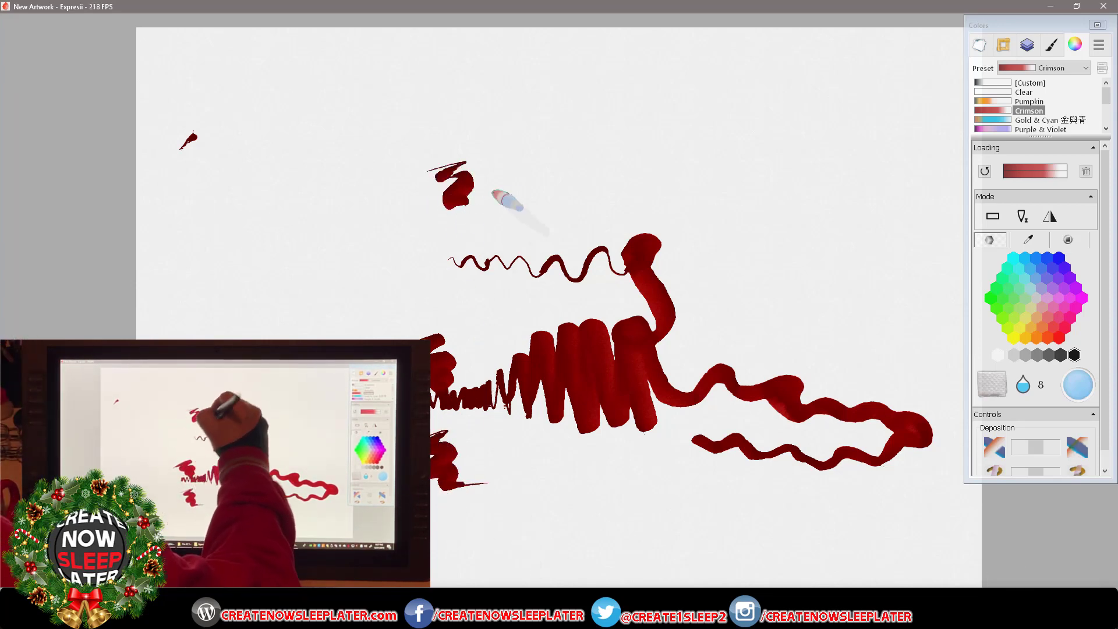
mouse_move(542, 197)
mouse_down()
mouse_move(555, 210)
mouse_move(568, 306)
mouse_up()
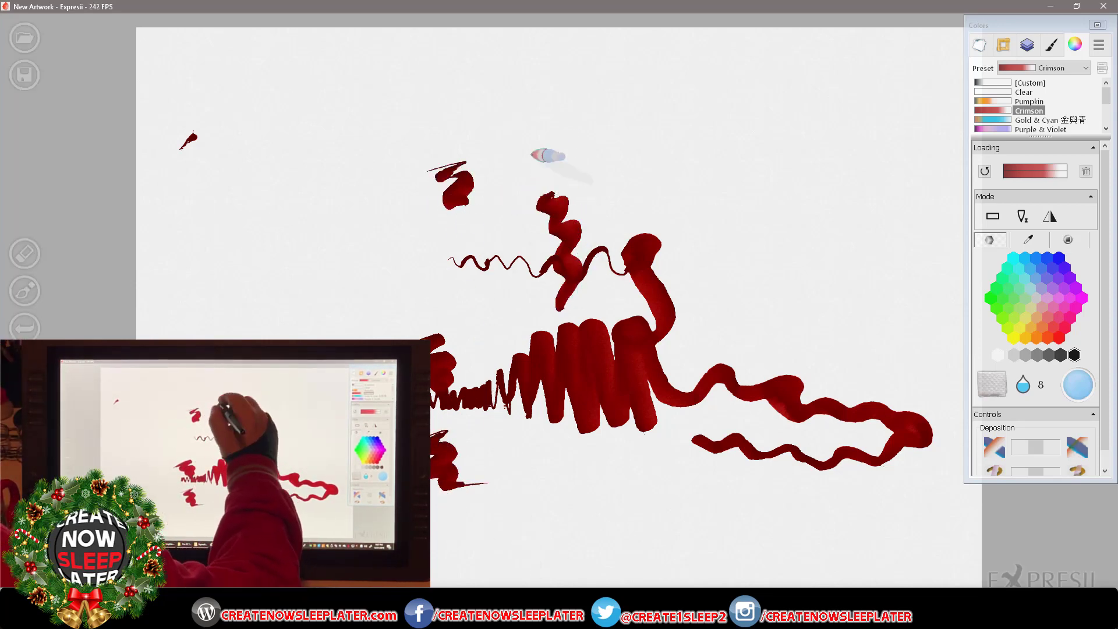
drag(524, 148, 655, 156)
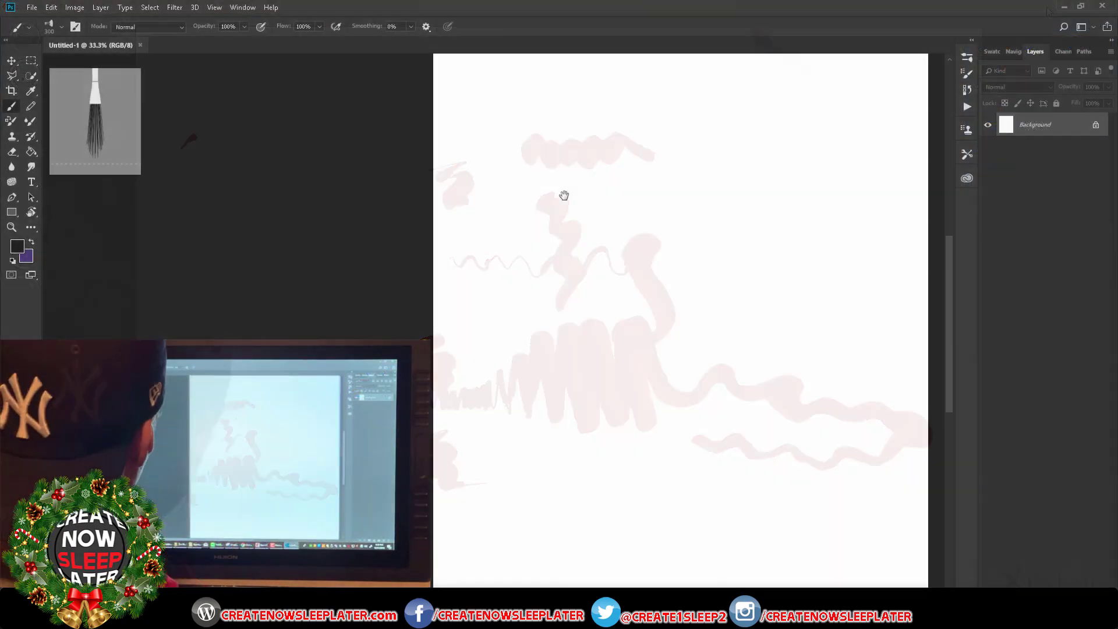
mouse_move(563, 197)
mouse_down()
mouse_move(500, 196)
mouse_move(576, 196)
mouse_move(529, 196)
mouse_move(565, 197)
mouse_up()
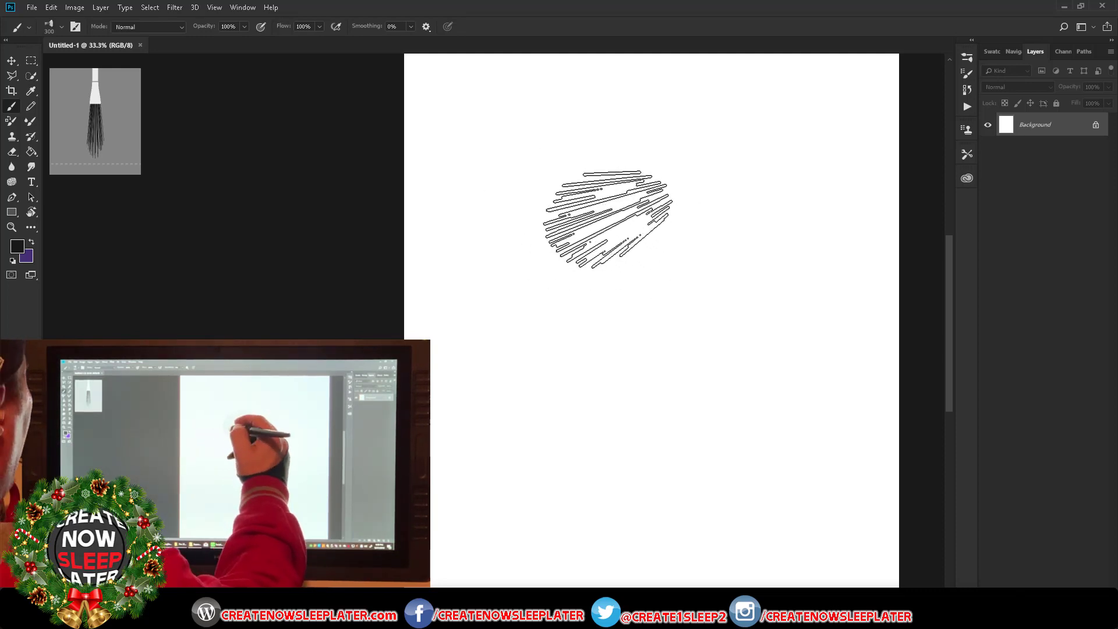
- Paint dark bristle-brush hatching across the canvas, then a long zigzag stroke beneath it
mouse_move(560, 253)
mouse_down()
mouse_move(629, 235)
mouse_move(690, 249)
mouse_move(760, 236)
mouse_move(838, 262)
mouse_move(825, 262)
mouse_up()
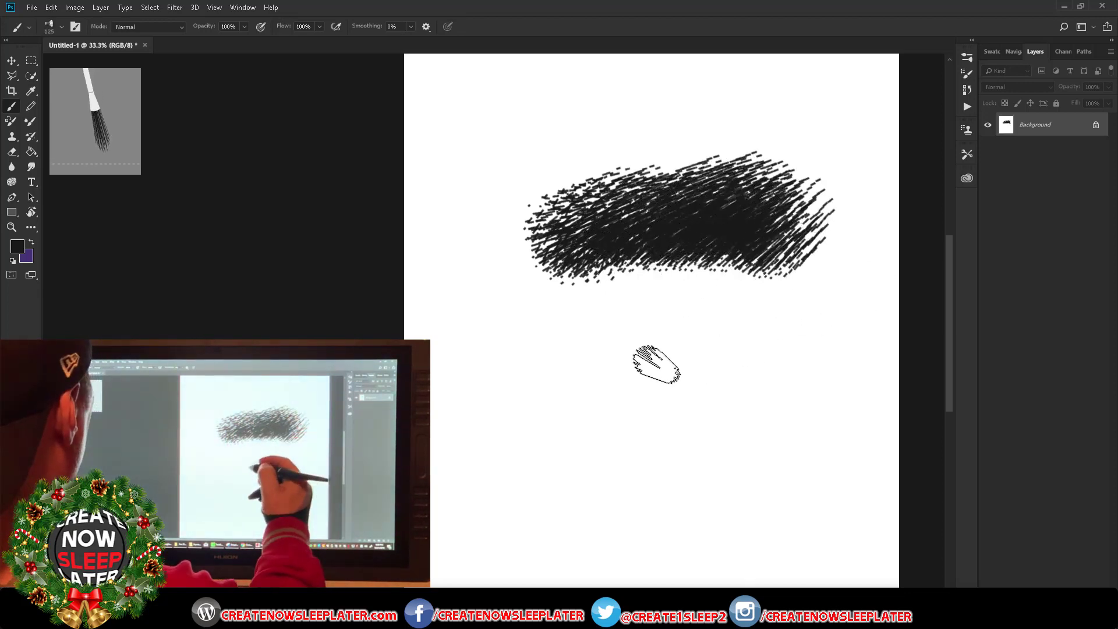
mouse_move(472, 392)
mouse_down()
mouse_move(507, 401)
mouse_move(532, 375)
mouse_move(560, 402)
mouse_move(584, 369)
mouse_move(608, 410)
mouse_move(625, 358)
mouse_move(655, 393)
mouse_move(690, 405)
mouse_move(712, 363)
mouse_move(739, 411)
mouse_move(765, 371)
mouse_move(787, 411)
mouse_move(808, 362)
mouse_move(830, 385)
mouse_move(842, 437)
mouse_up()
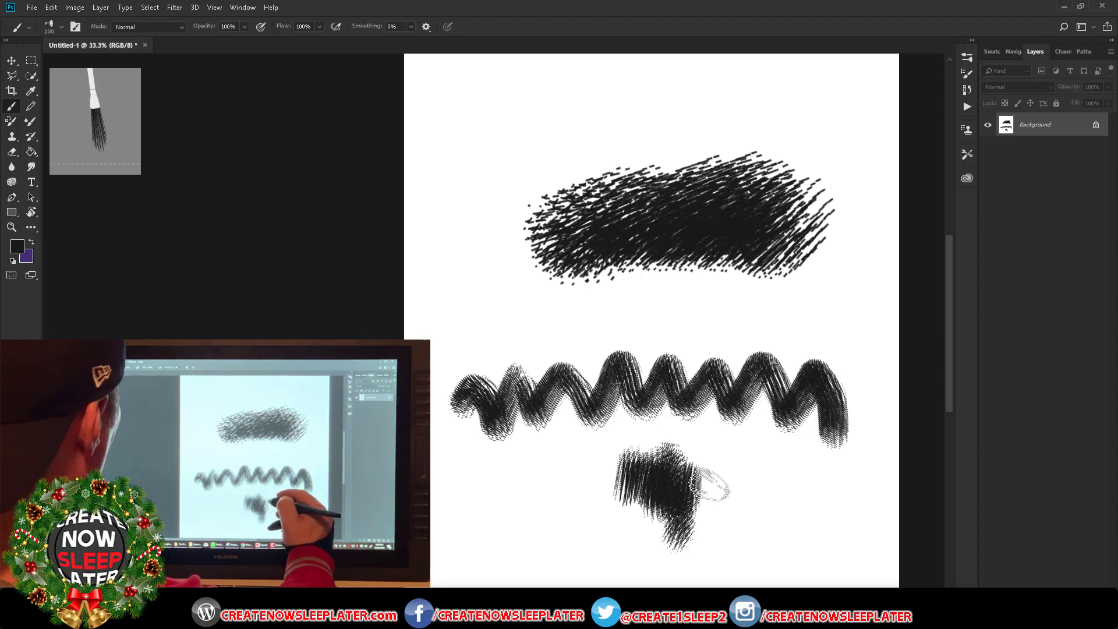
- Hatch the bottom blob into a dark mass and add a bristly horizontal bar above the zigzag
mouse_move(729, 517)
mouse_down()
mouse_move(742, 490)
mouse_move(758, 511)
mouse_up()
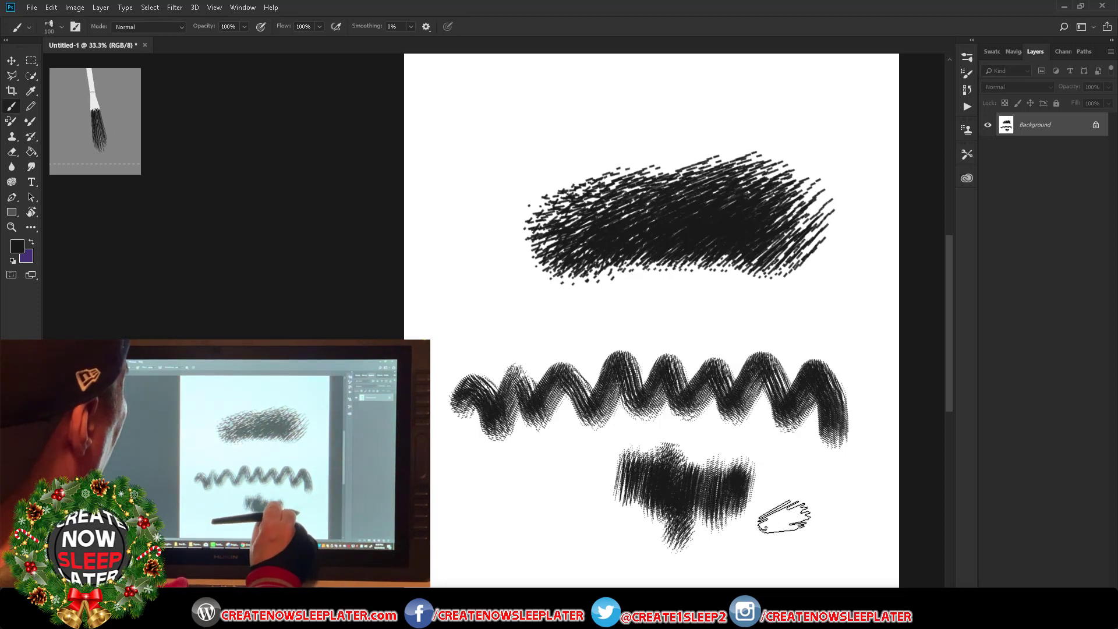
drag(770, 493, 750, 499)
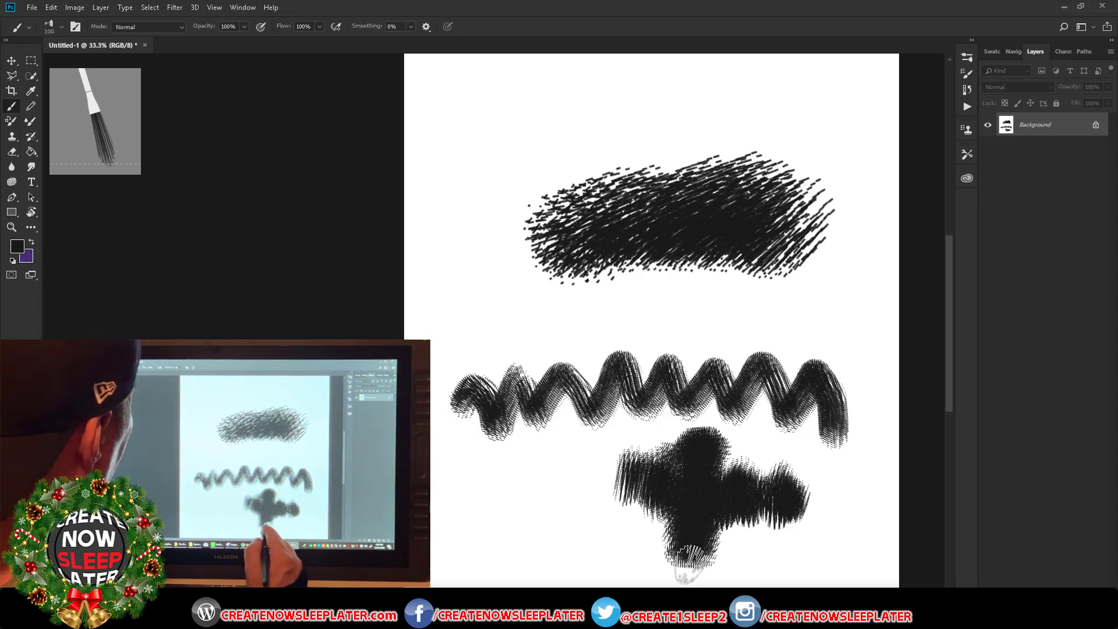
drag(691, 566, 694, 541)
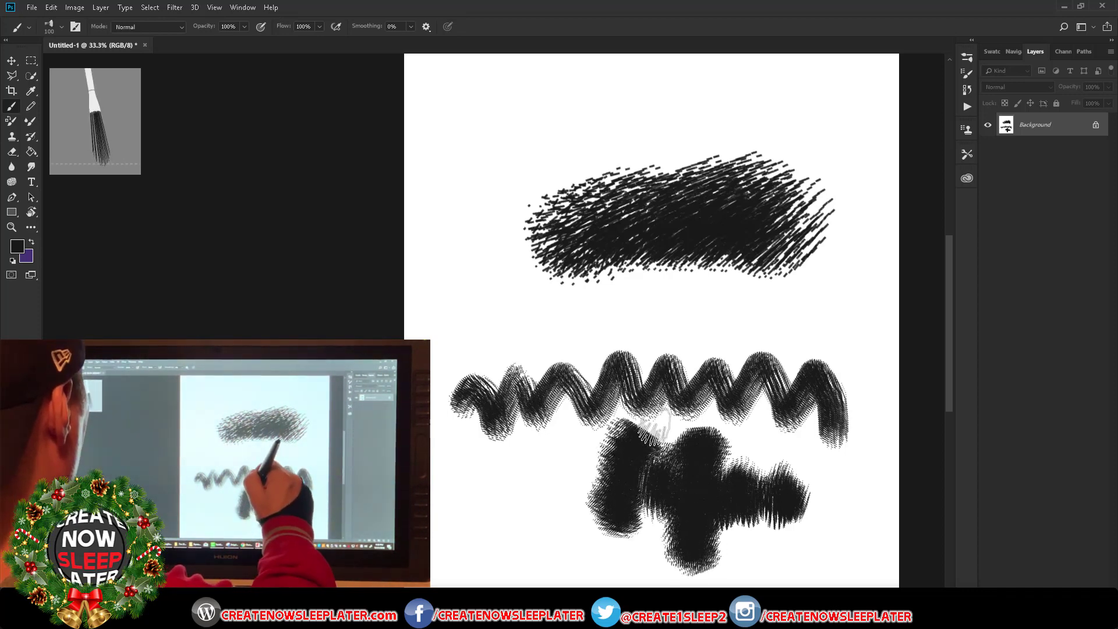
drag(575, 337, 734, 336)
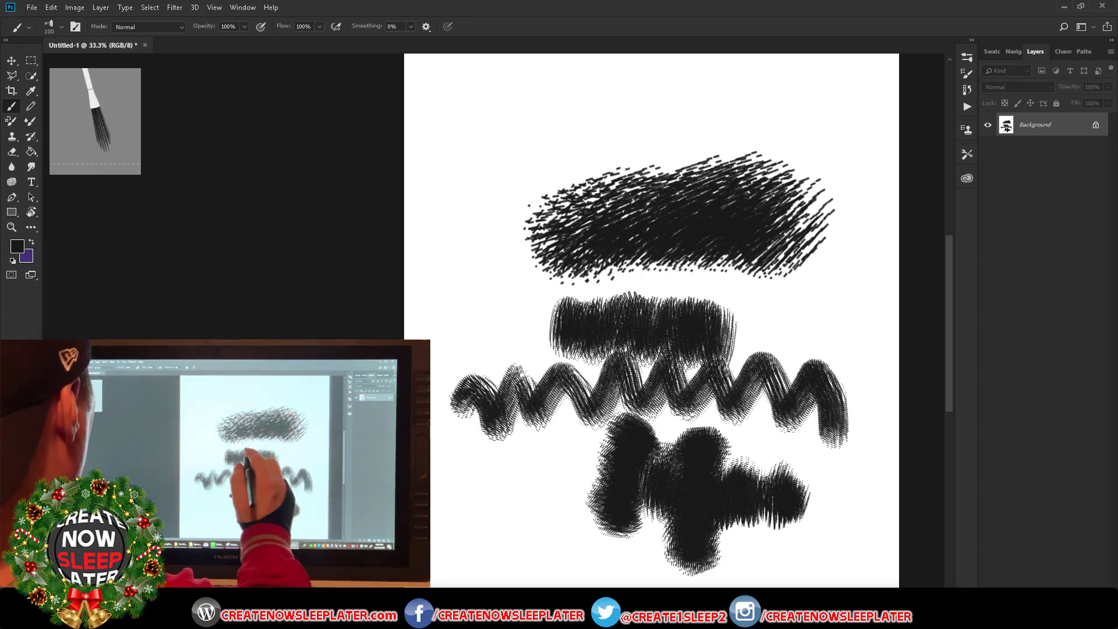